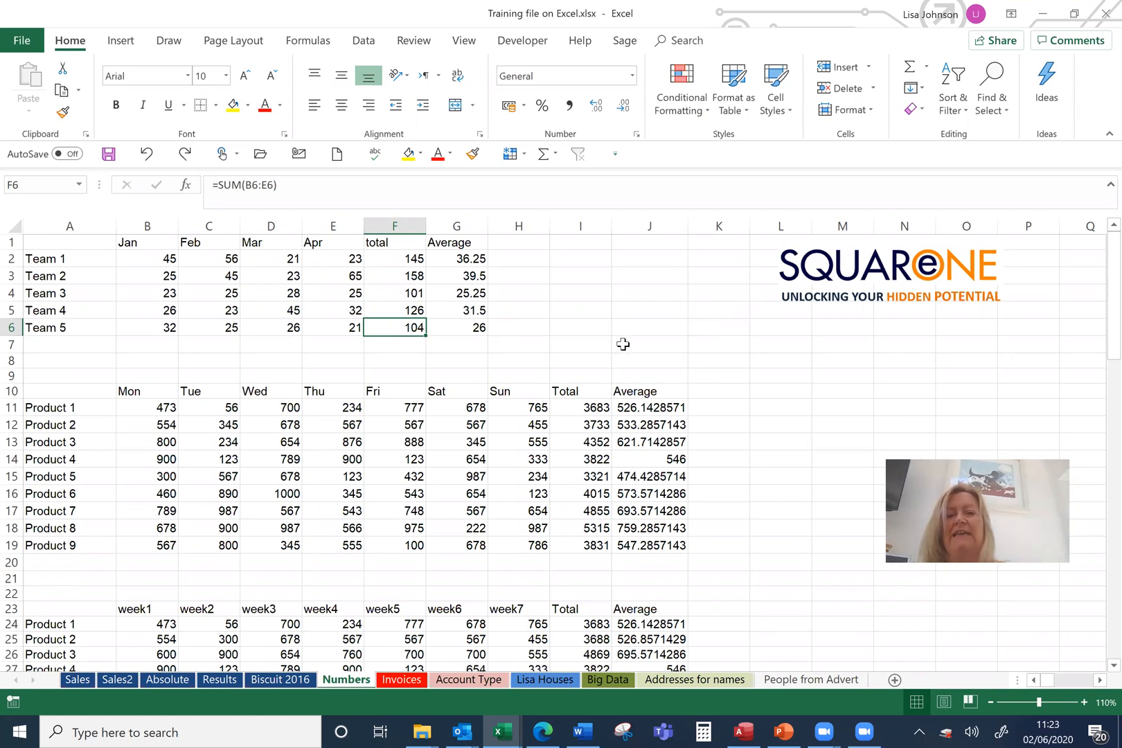
- Select every formula cell on the Numbers sheet and make those totals and averages bold
click(628, 410)
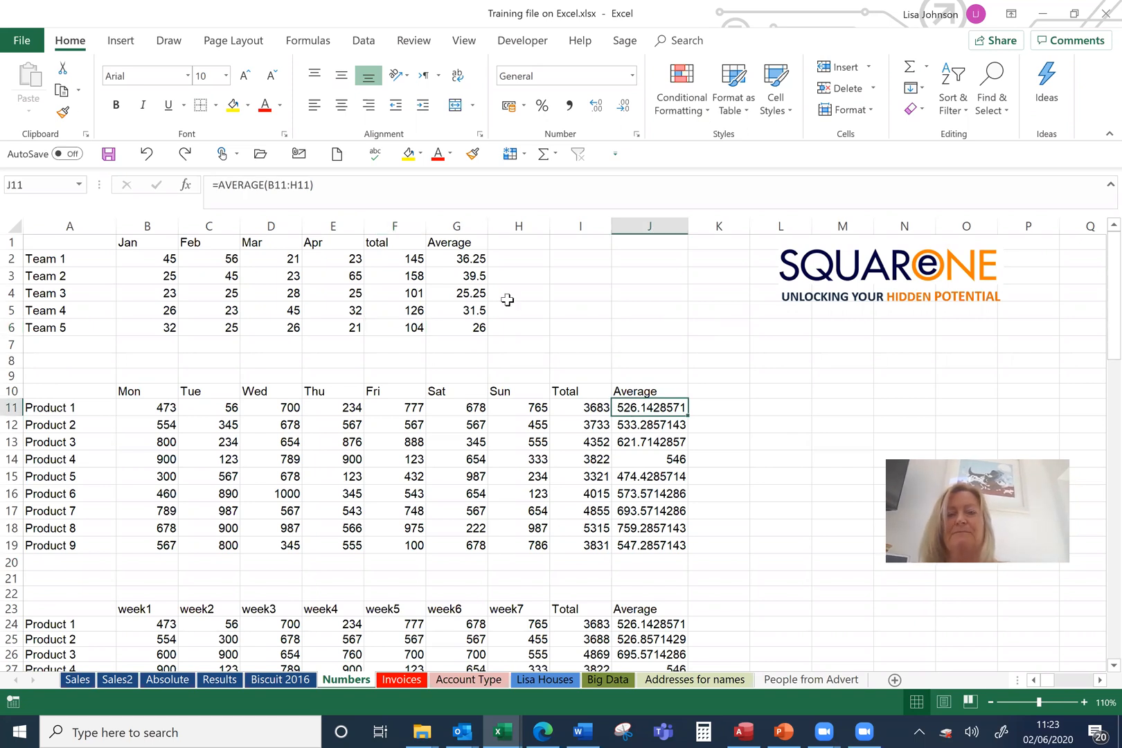
click(562, 267)
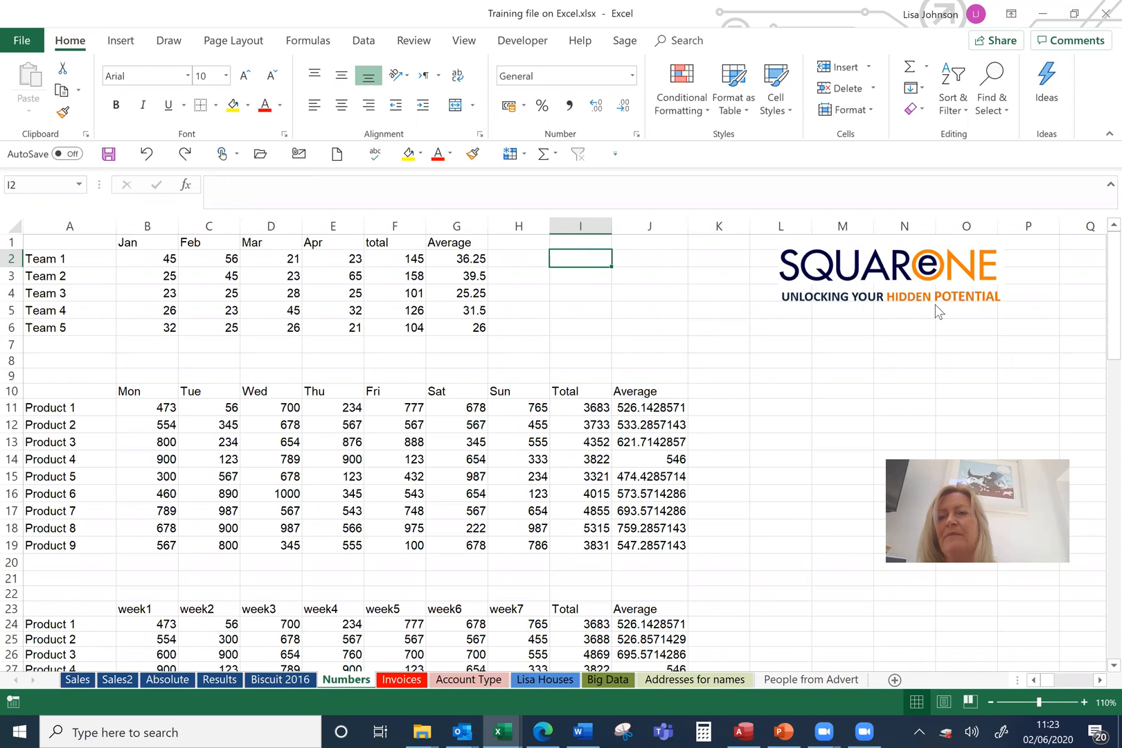
click(986, 112)
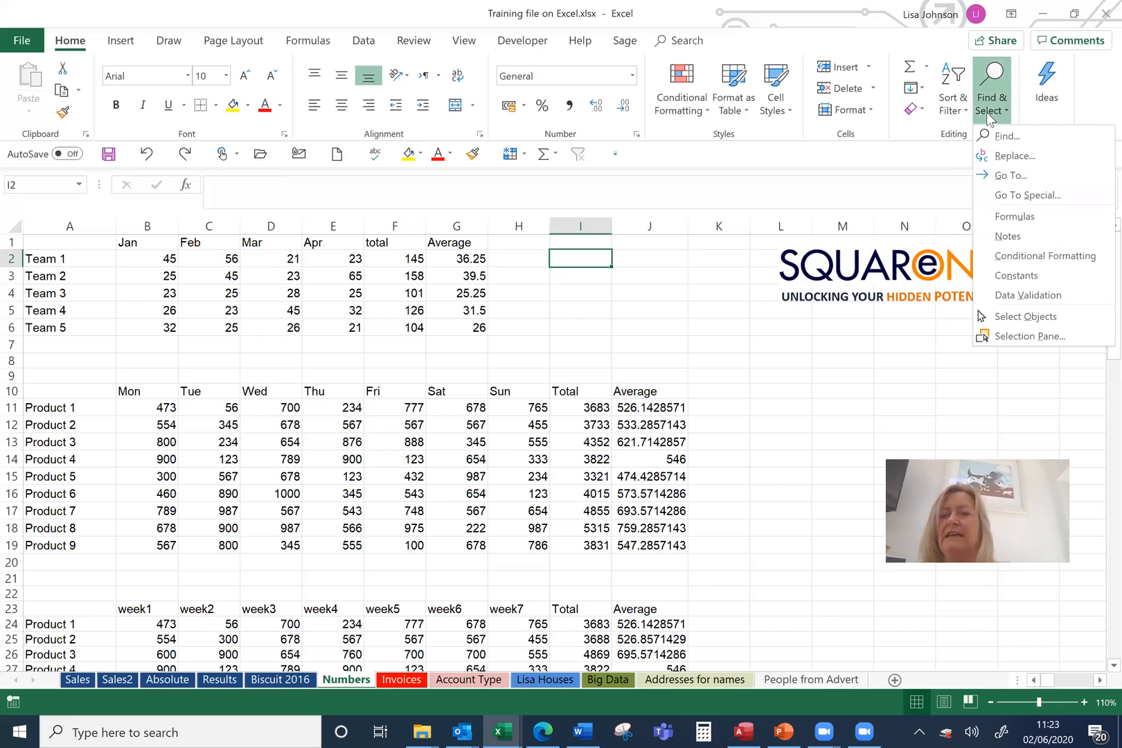
click(1003, 216)
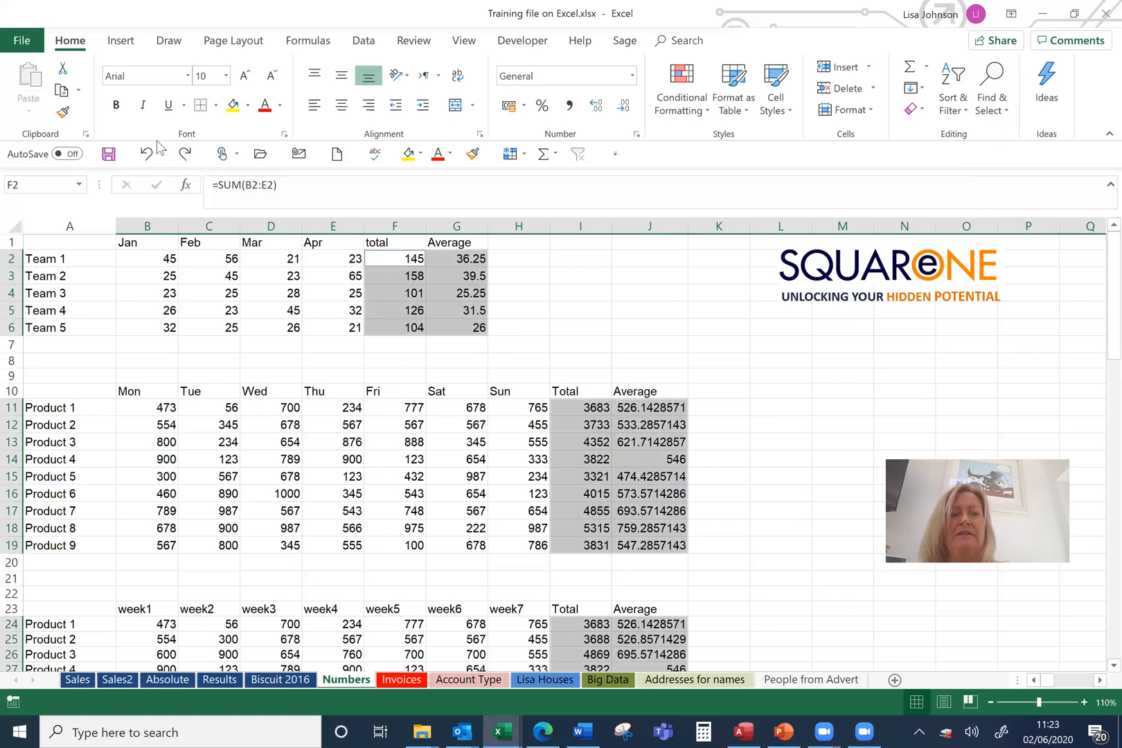
click(116, 105)
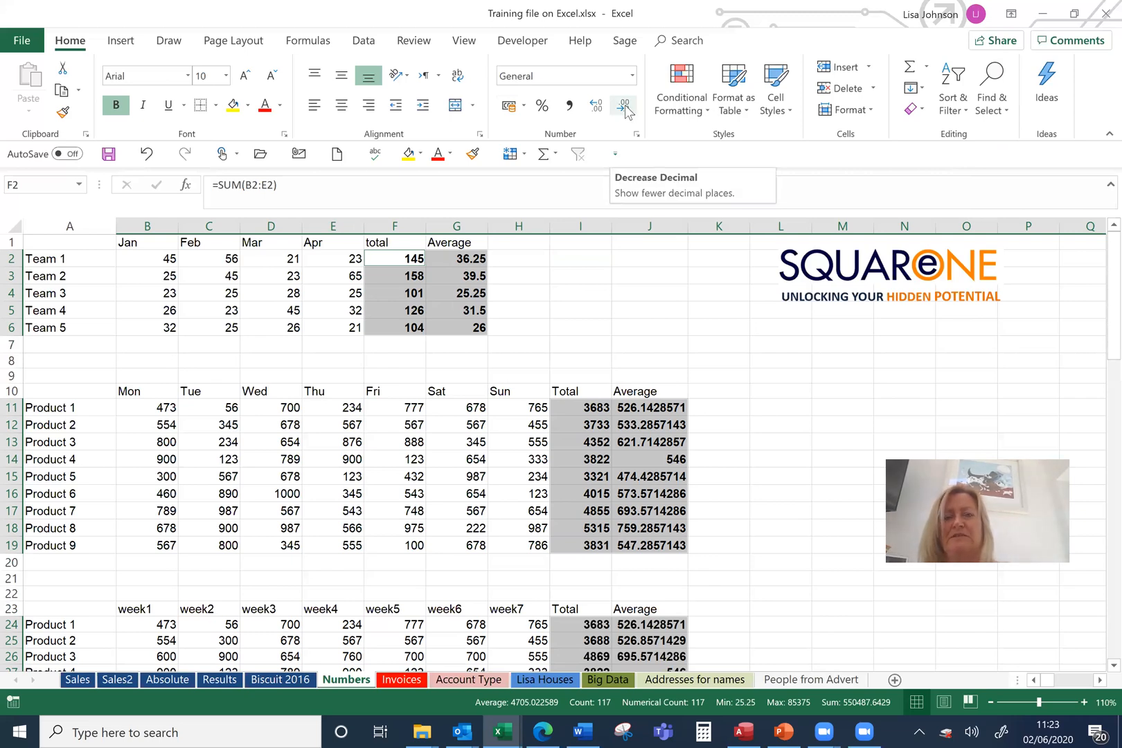
- Reduce the selected formula results to two decimal places and format them as Currency
click(625, 109)
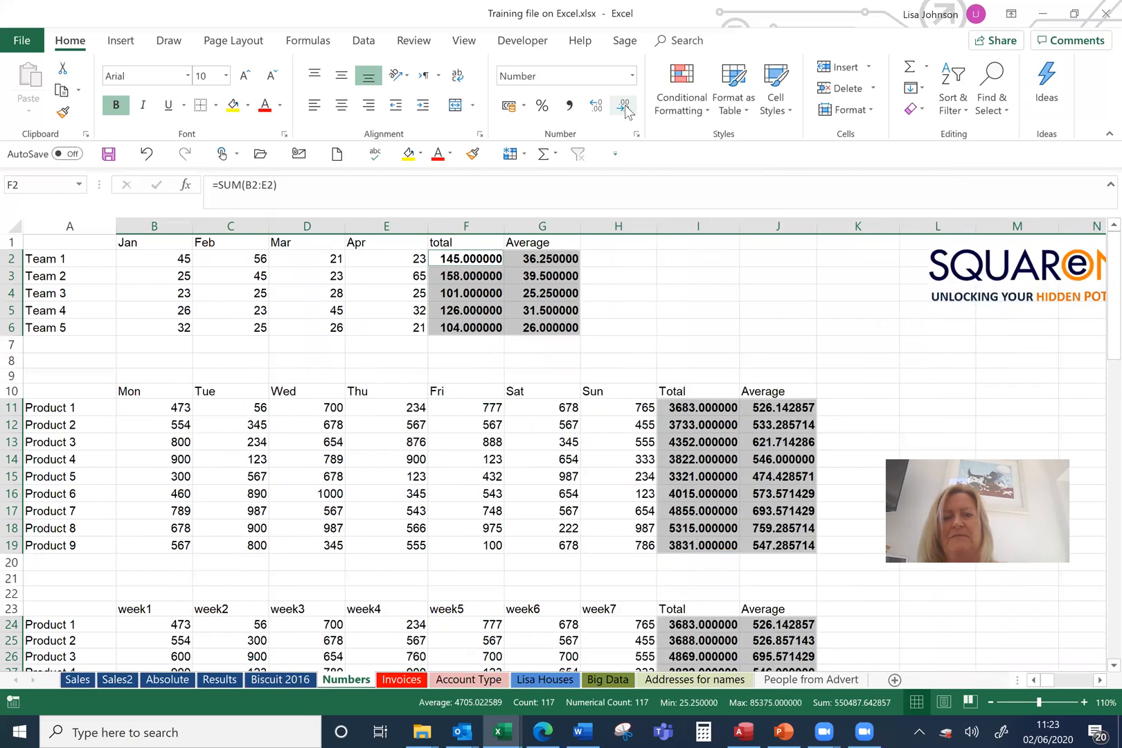
double_click(625, 109)
click(626, 109)
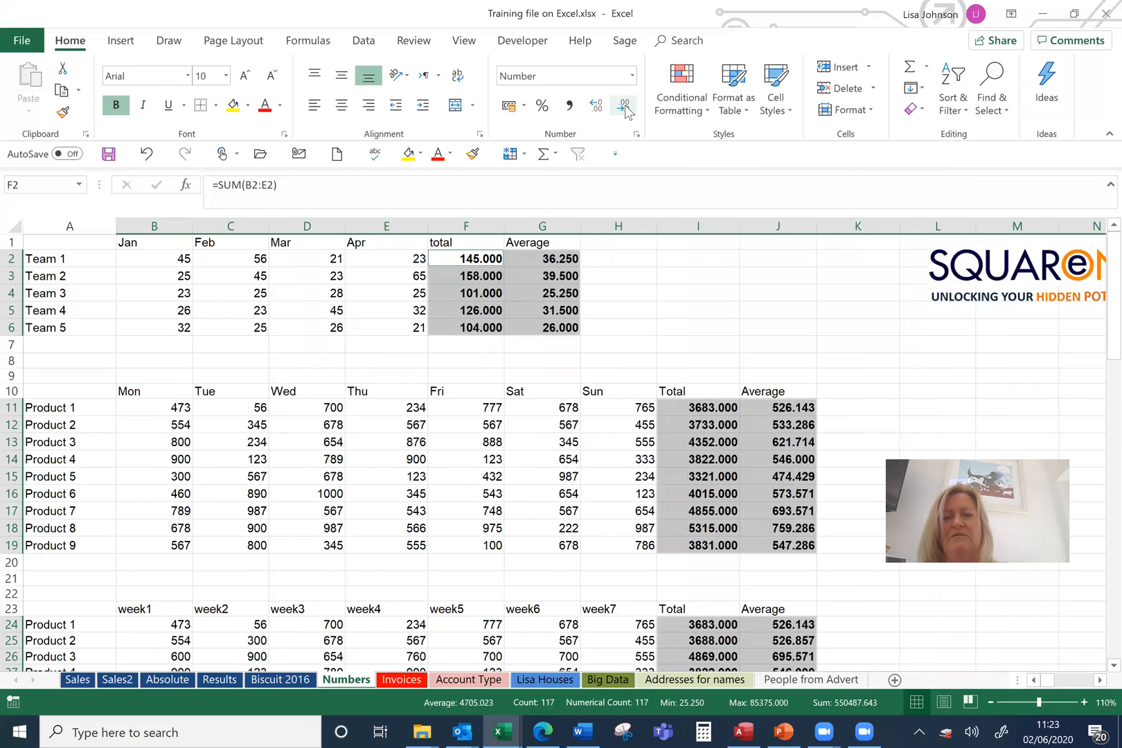
click(626, 109)
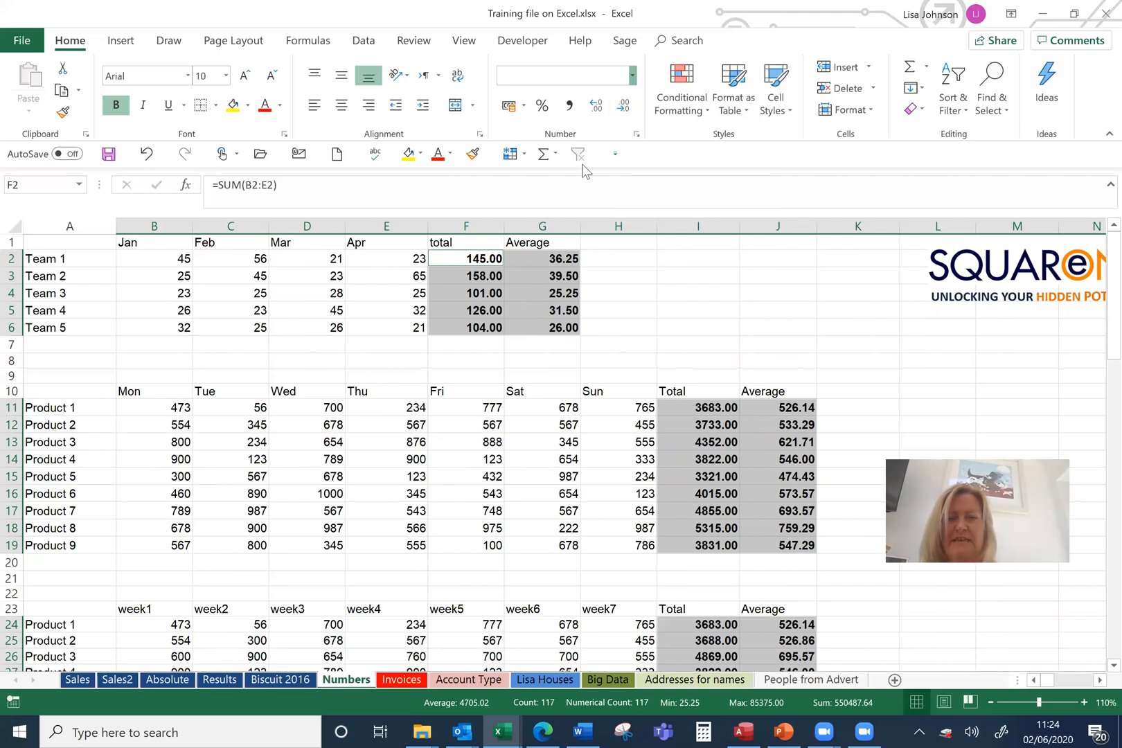
click(633, 76)
key(Return)
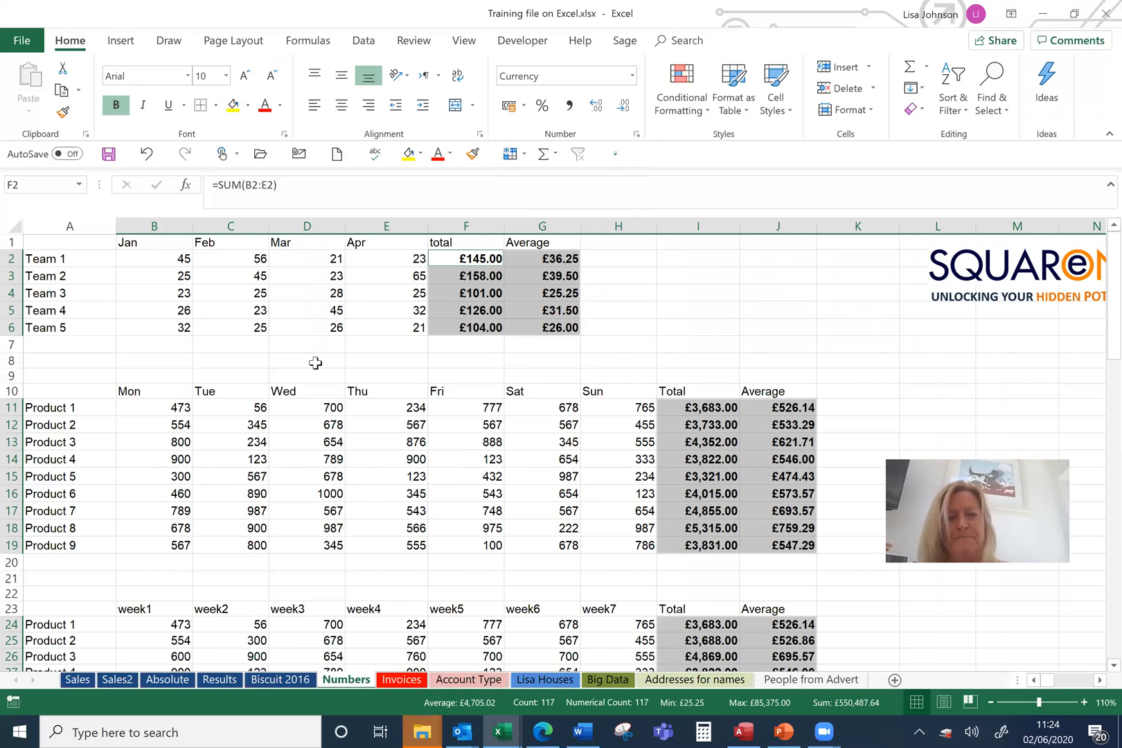
- Use Go To Special to select only the number constants on the sheet, excluding text, logicals and errors
click(276, 296)
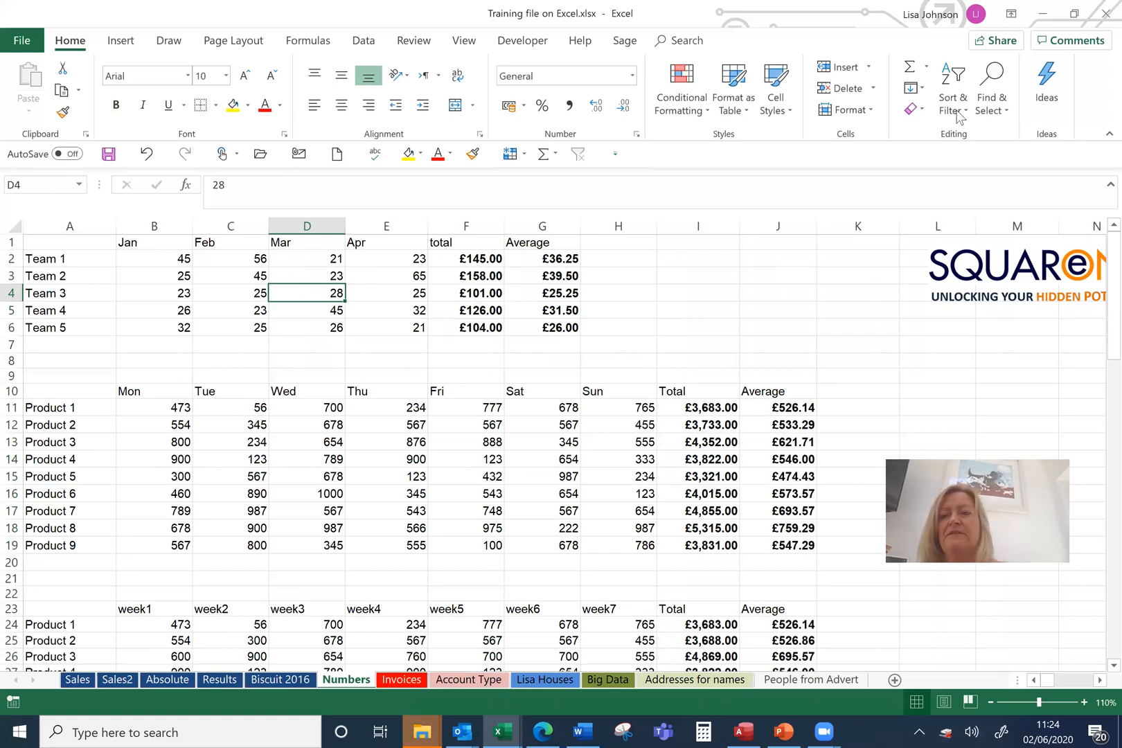
click(1001, 99)
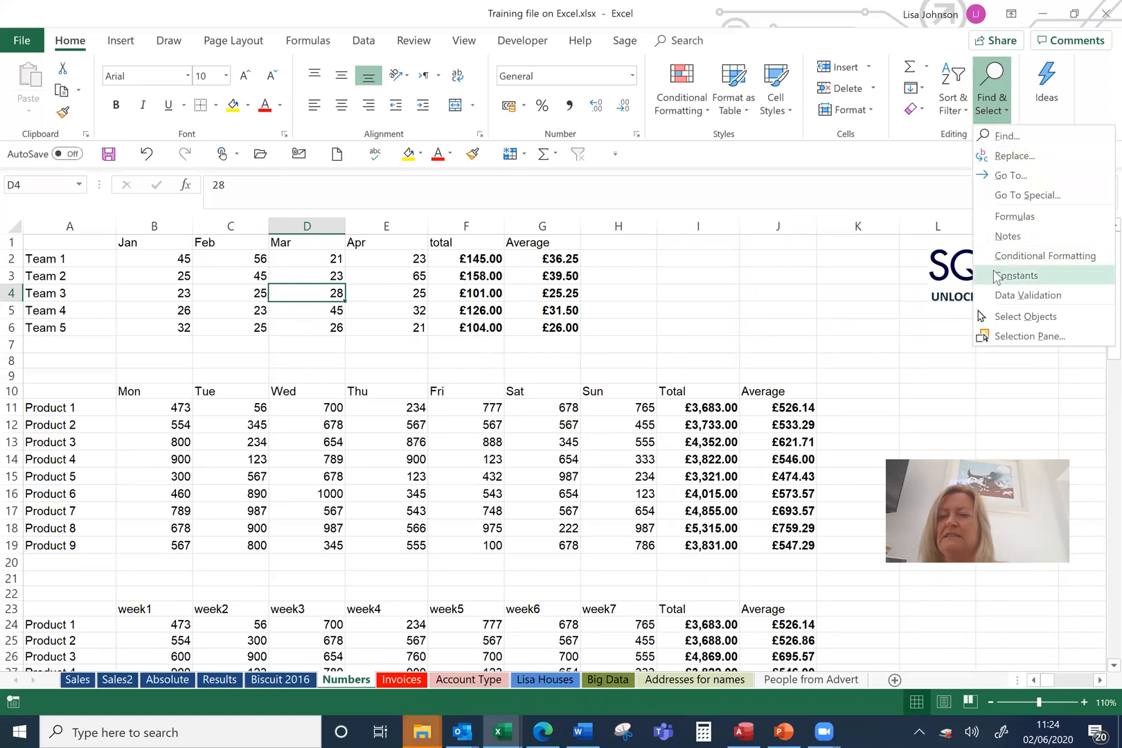
click(994, 197)
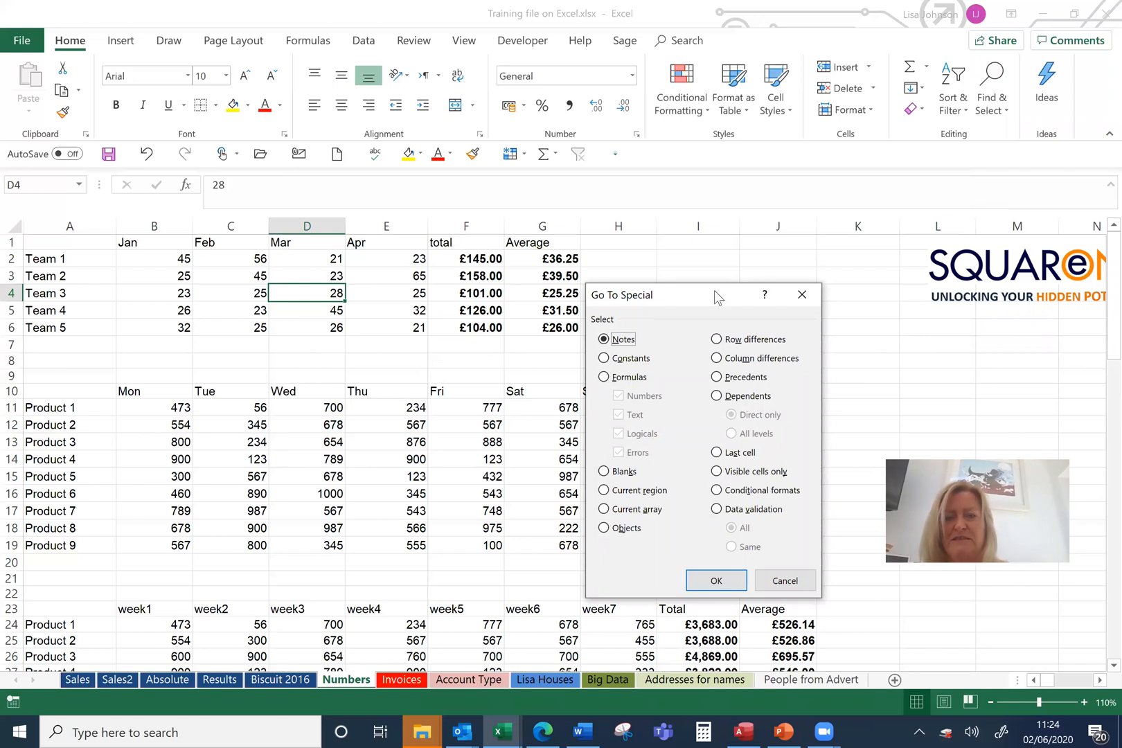
drag(696, 294, 757, 56)
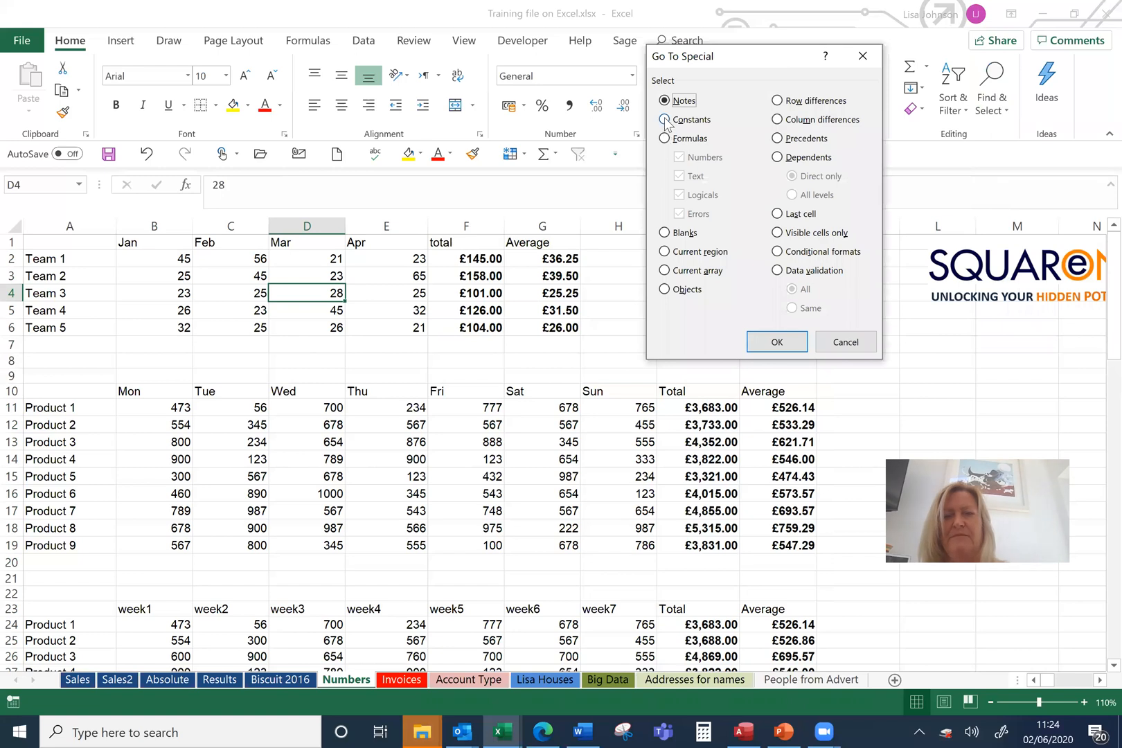
click(666, 122)
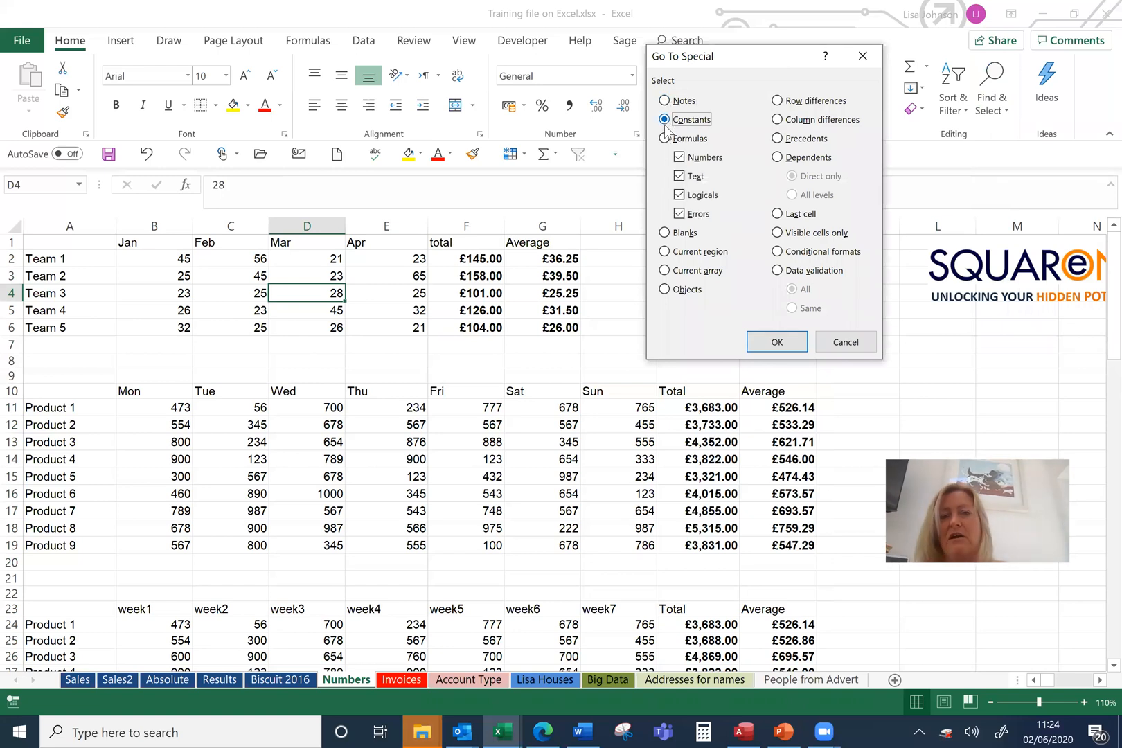
click(679, 178)
click(680, 195)
click(680, 215)
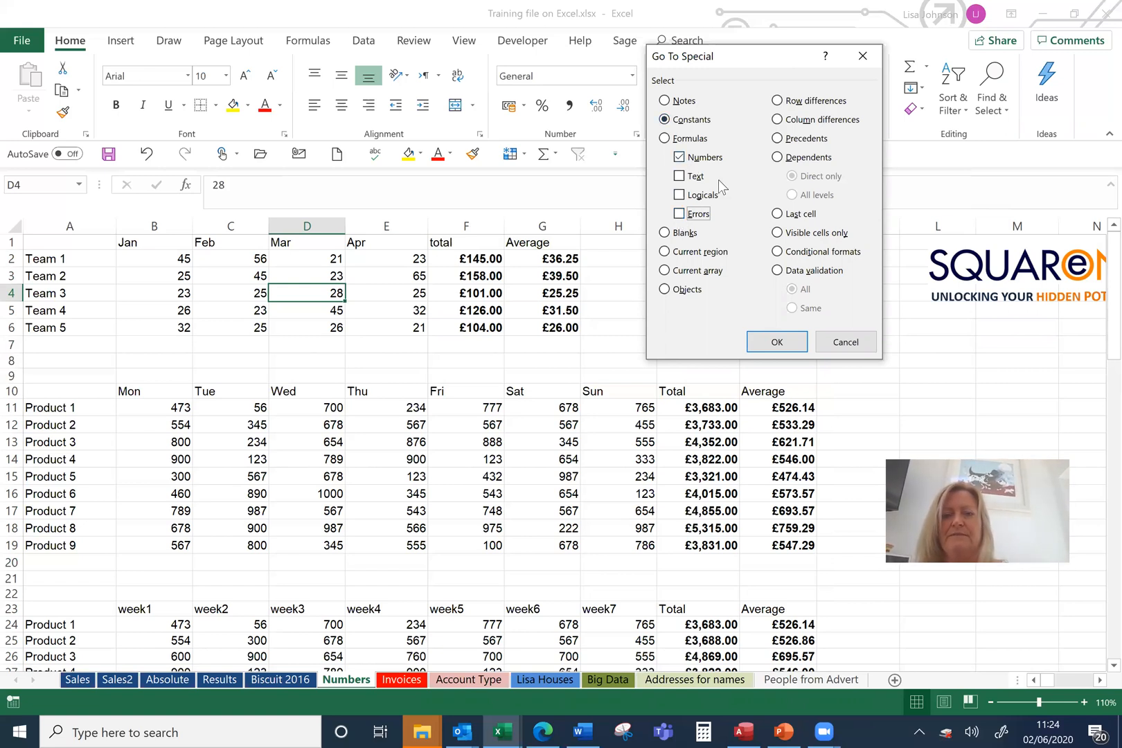
click(757, 339)
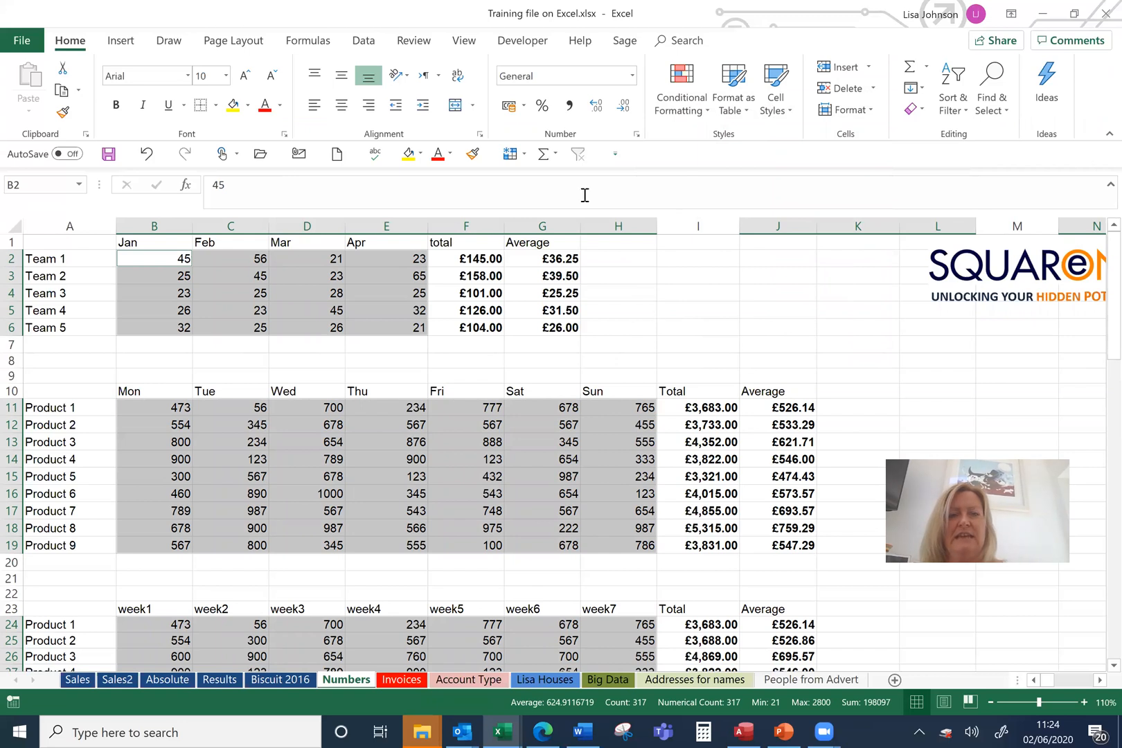
- Format the selected number constants as Currency, then try the Accounting format on them and undo it
click(632, 76)
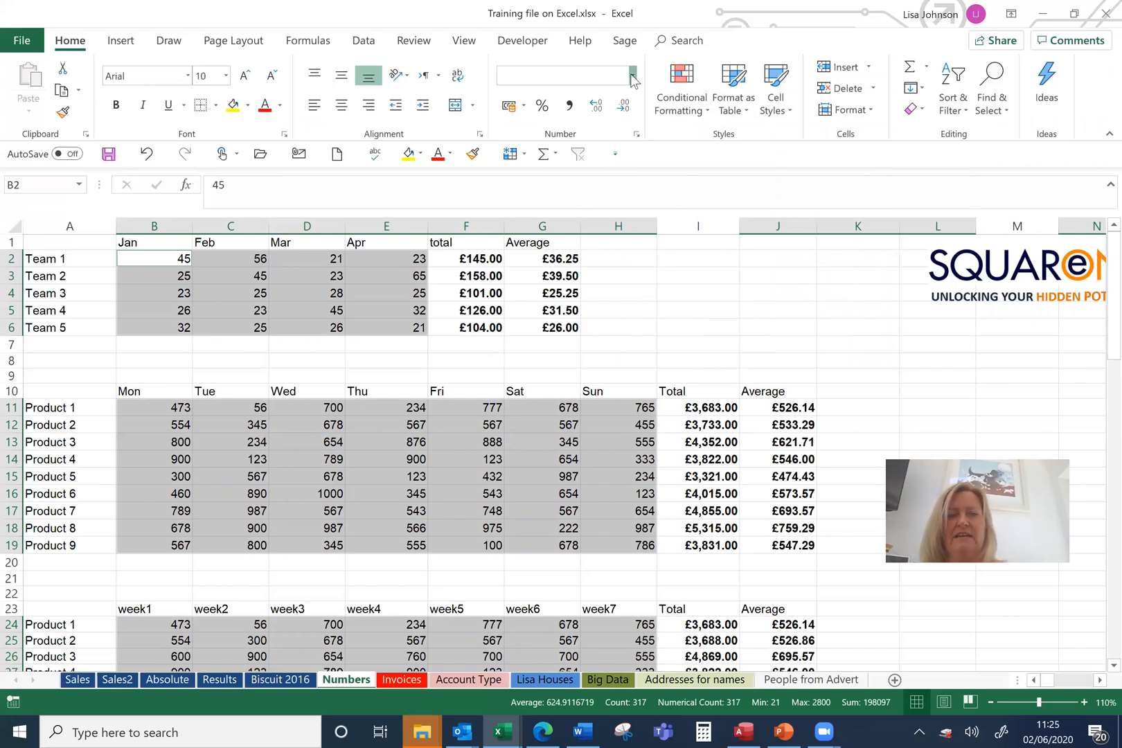
click(603, 158)
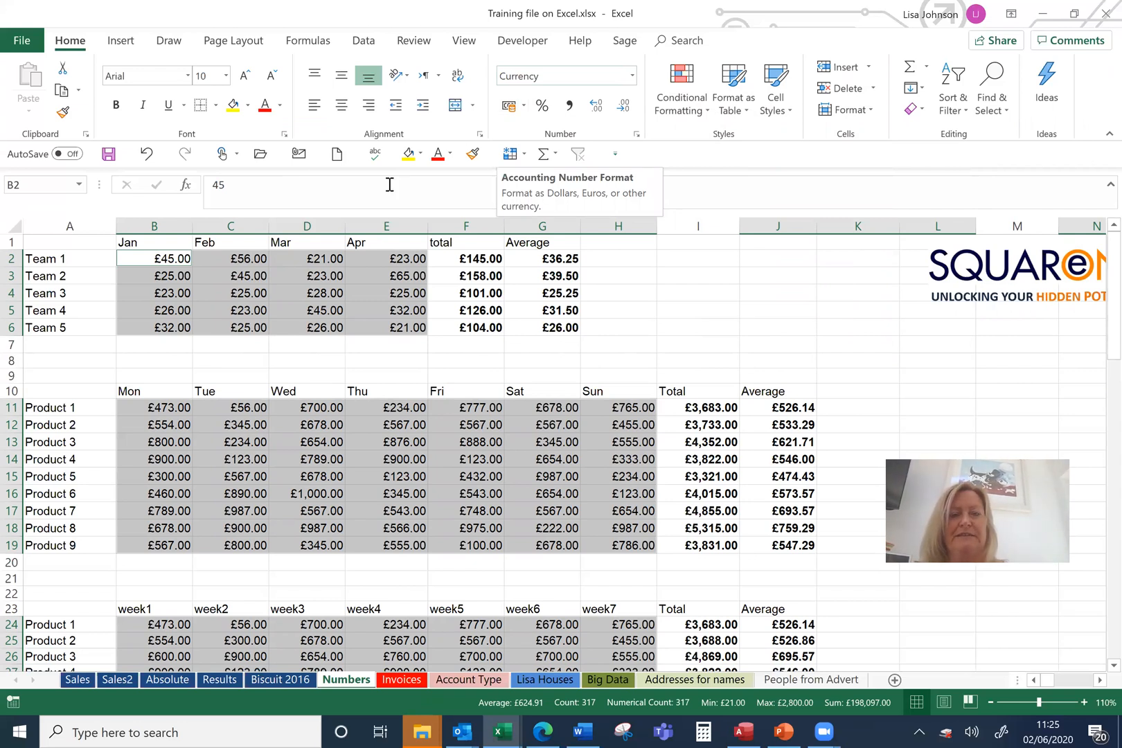
click(508, 107)
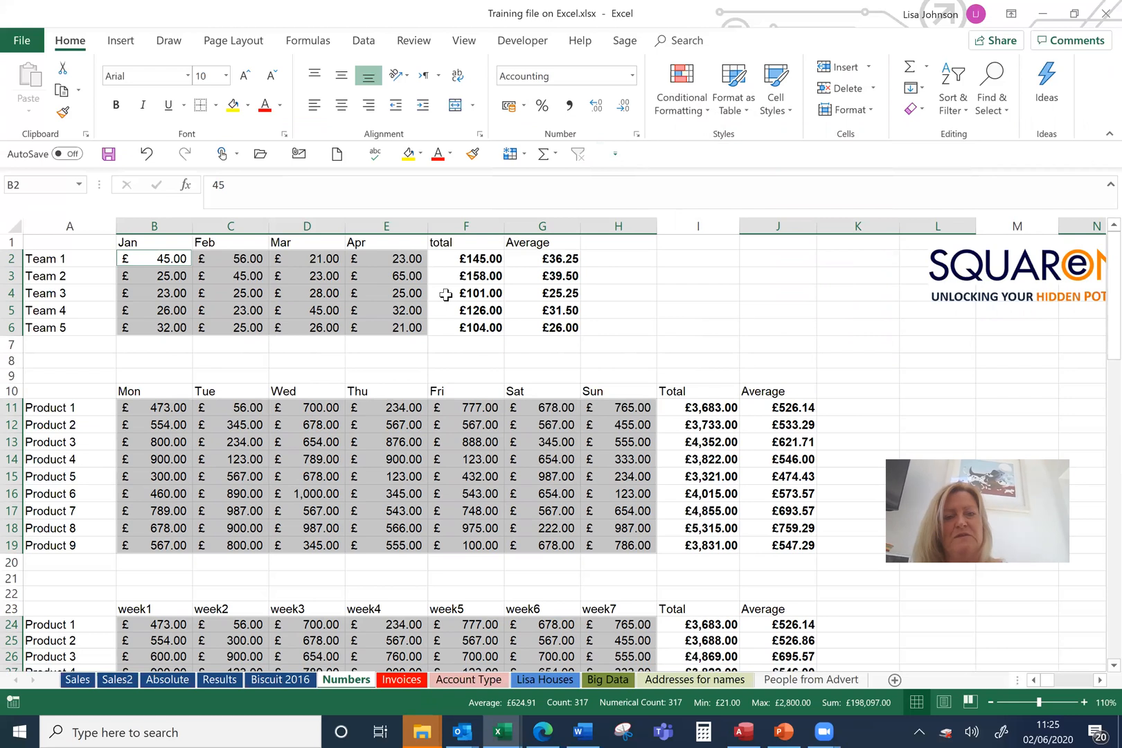
key(ctrl+z)
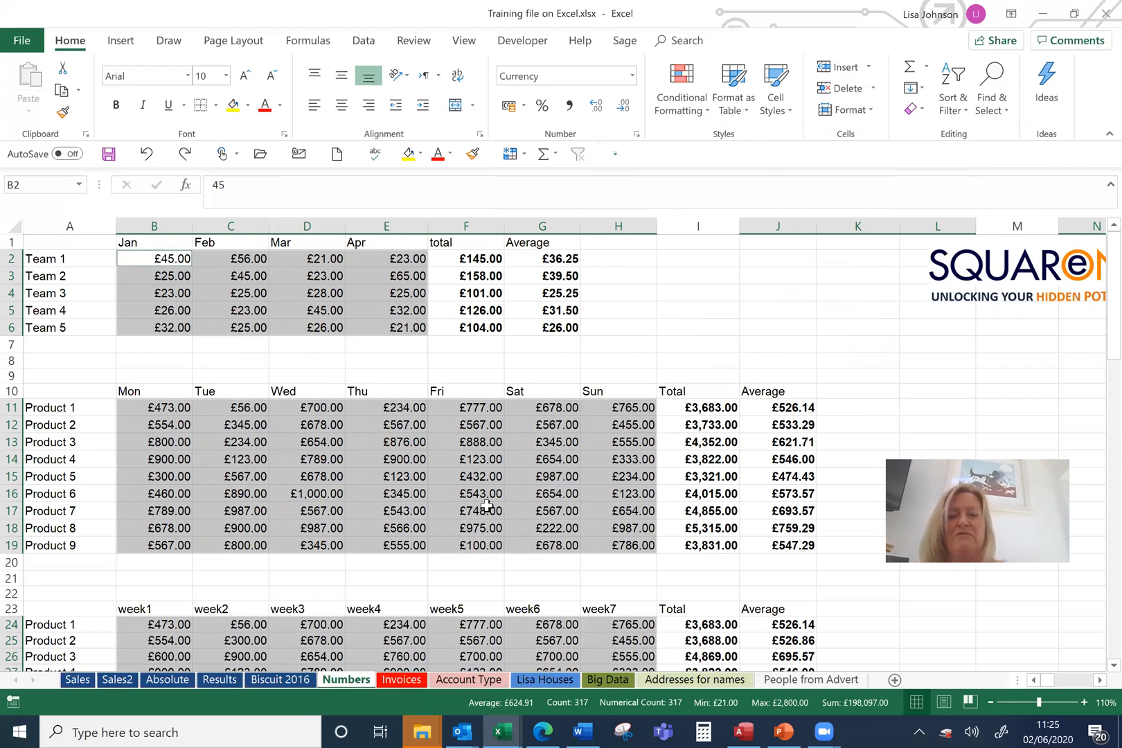
- Use Go To Special to select only the text constants on the sheet, excluding numbers, logicals and errors
click(561, 345)
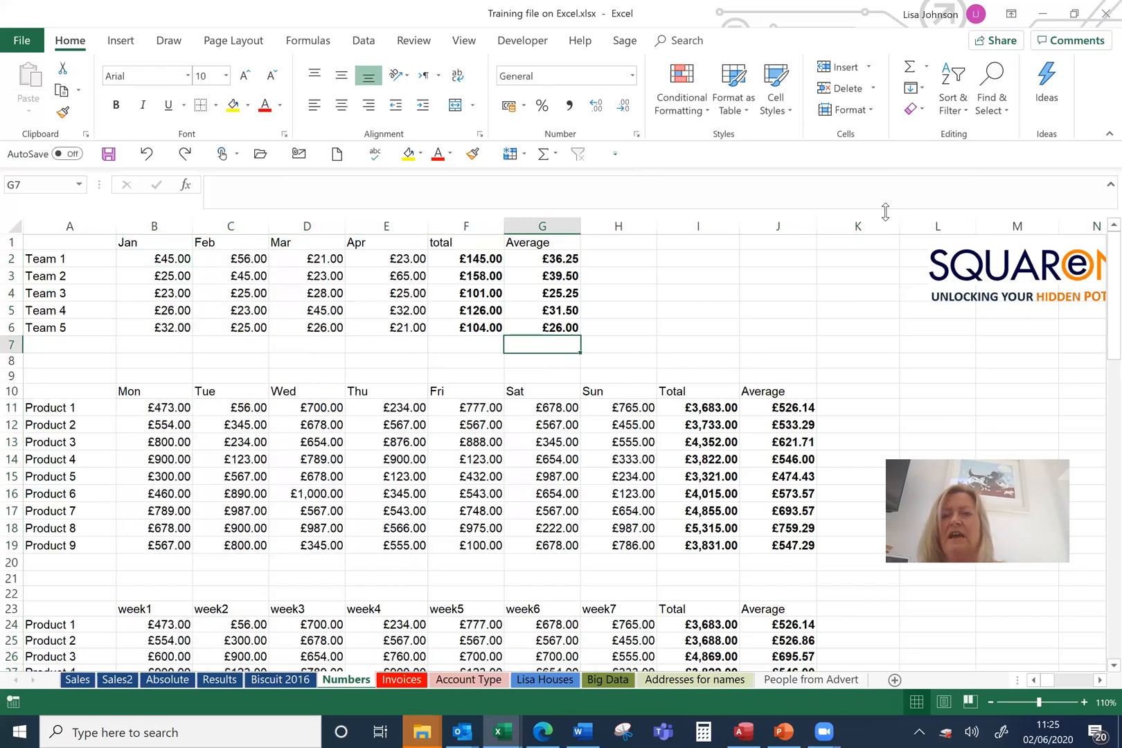
click(995, 116)
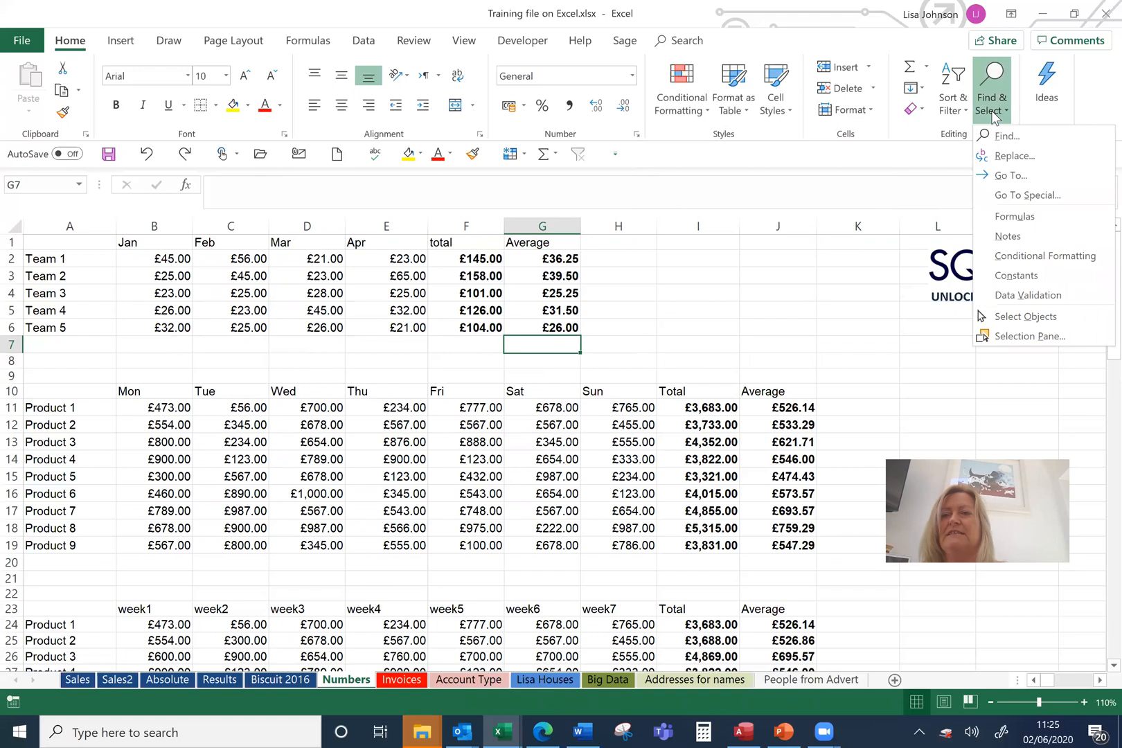
click(999, 198)
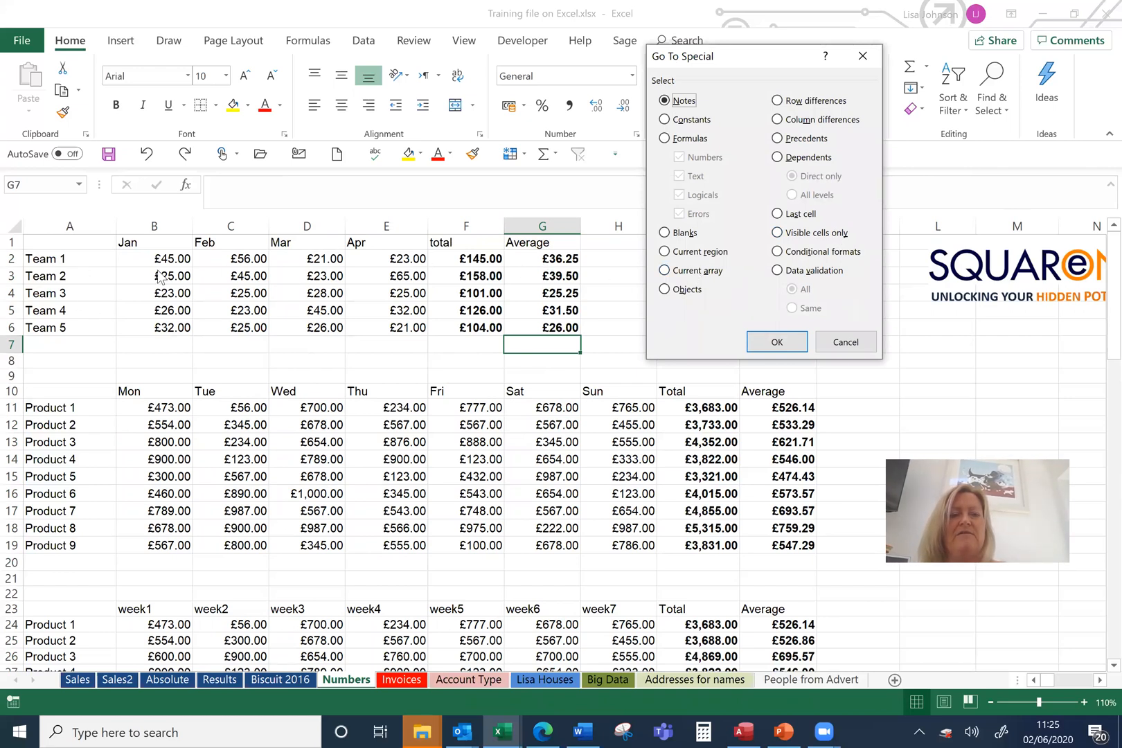
click(665, 121)
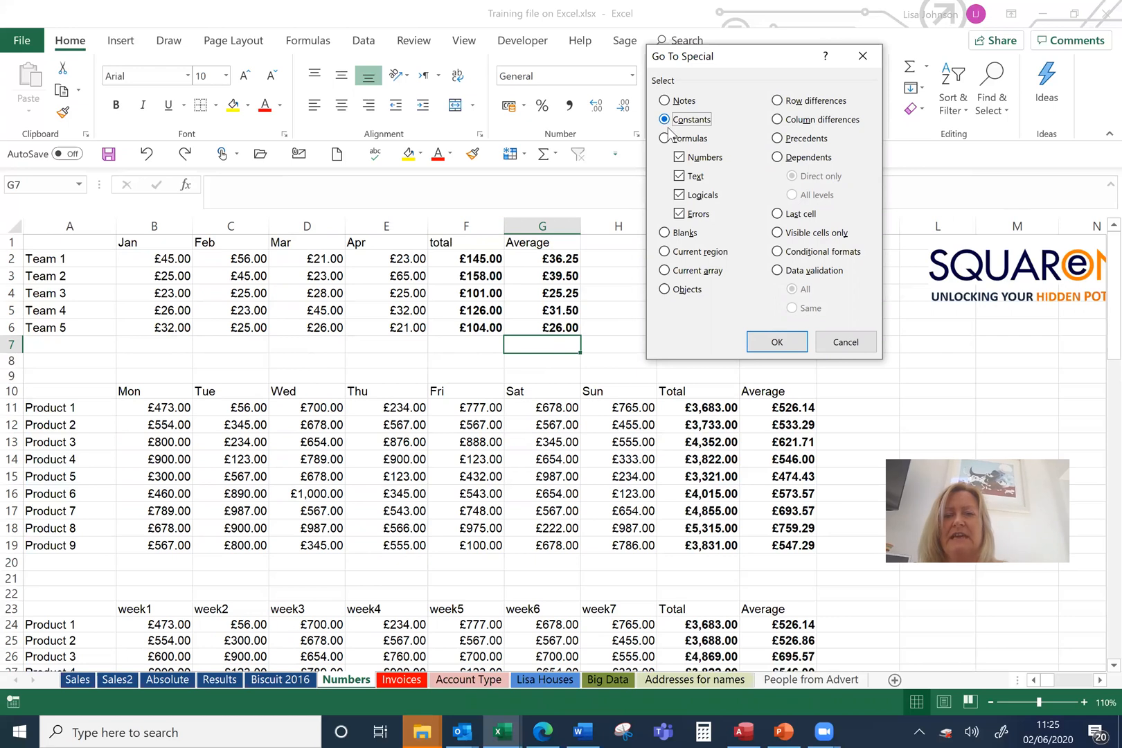
click(680, 157)
click(679, 196)
click(679, 214)
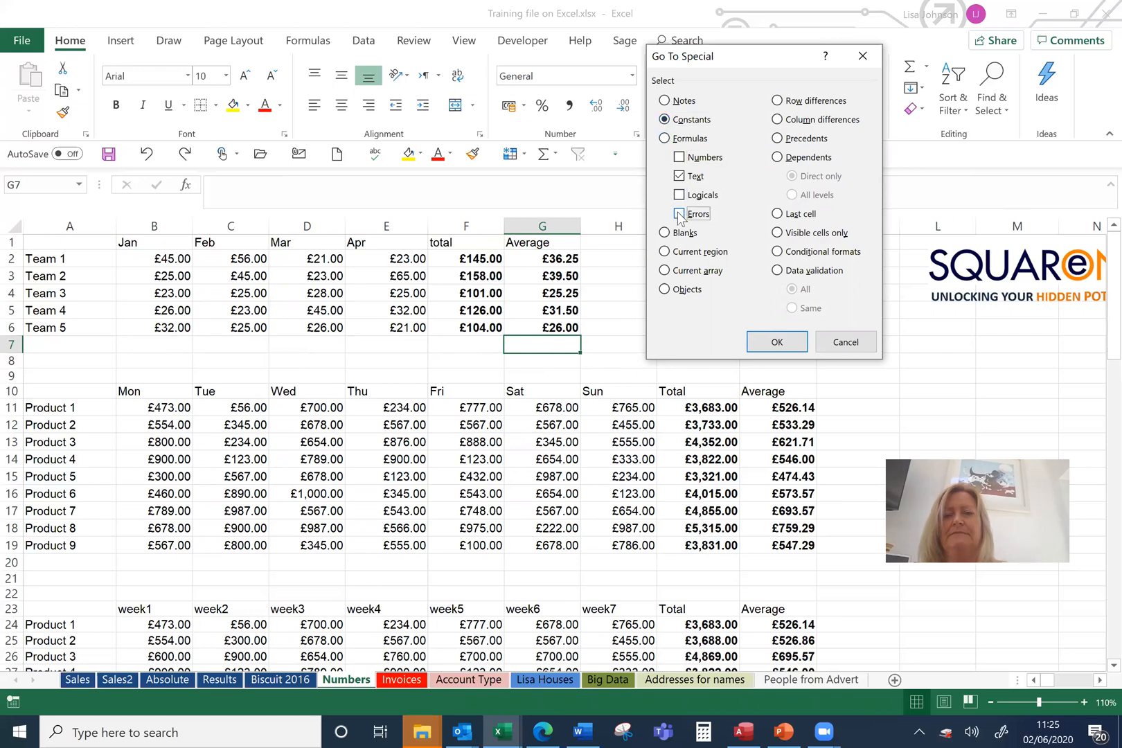
click(767, 338)
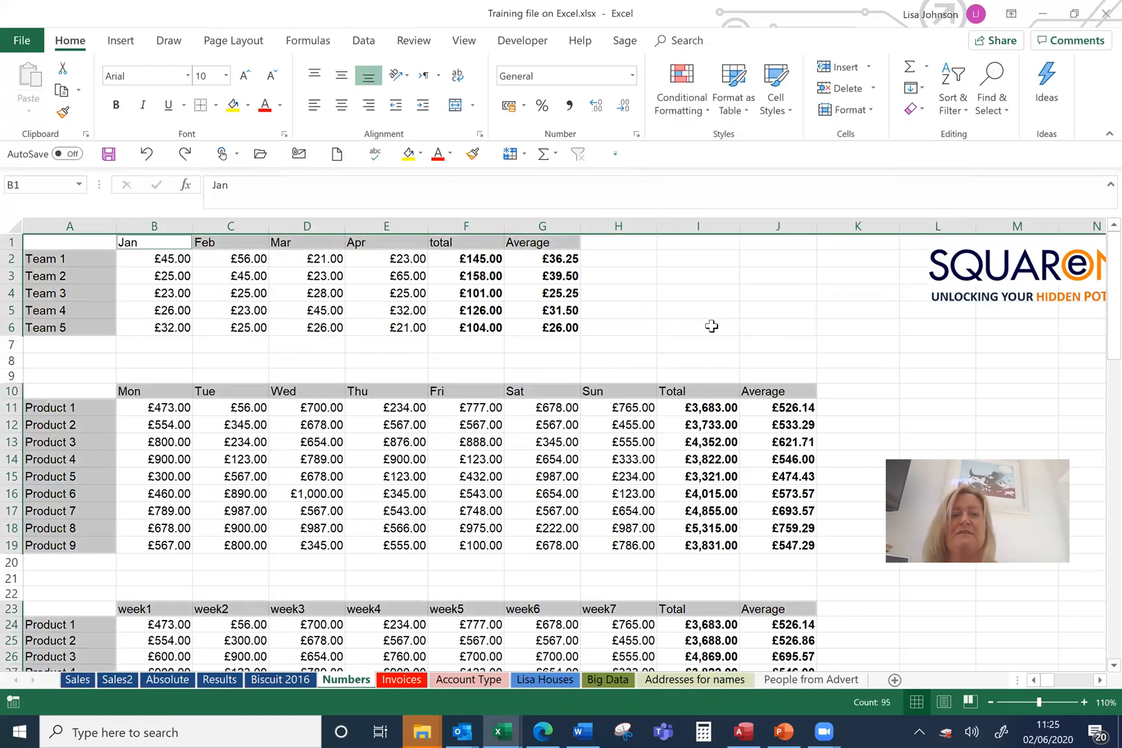
- Style the selected row and column labels as bold white text on a dark blue fill
click(113, 106)
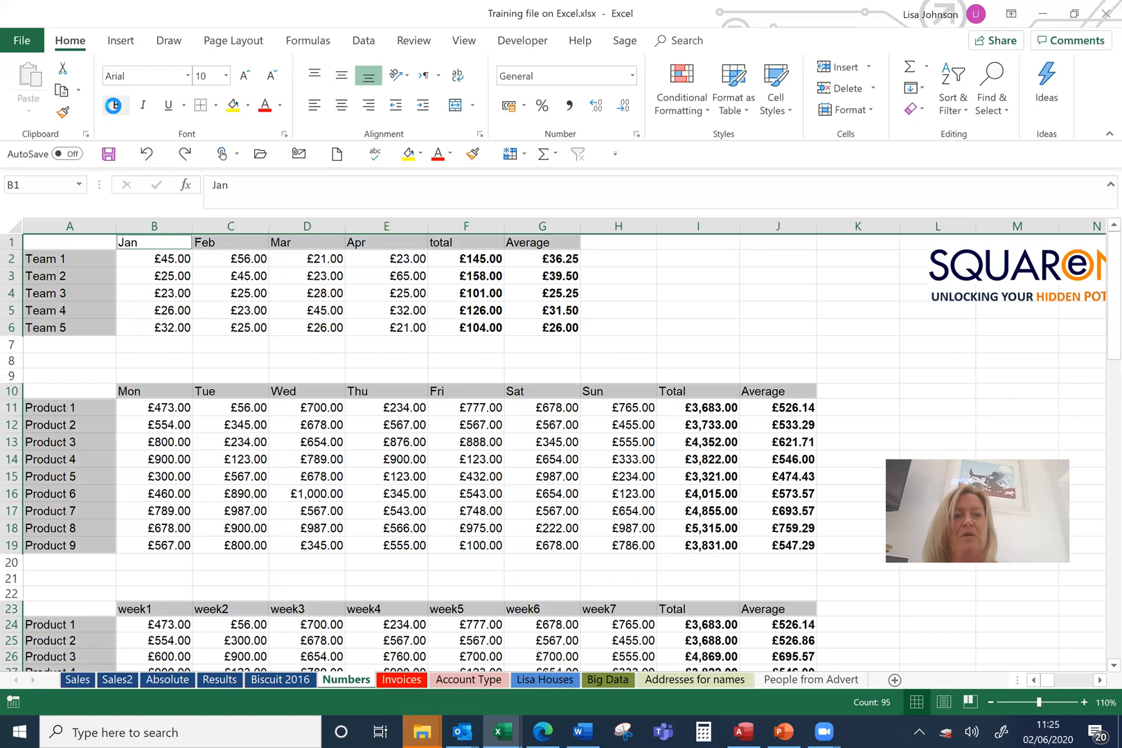
click(248, 106)
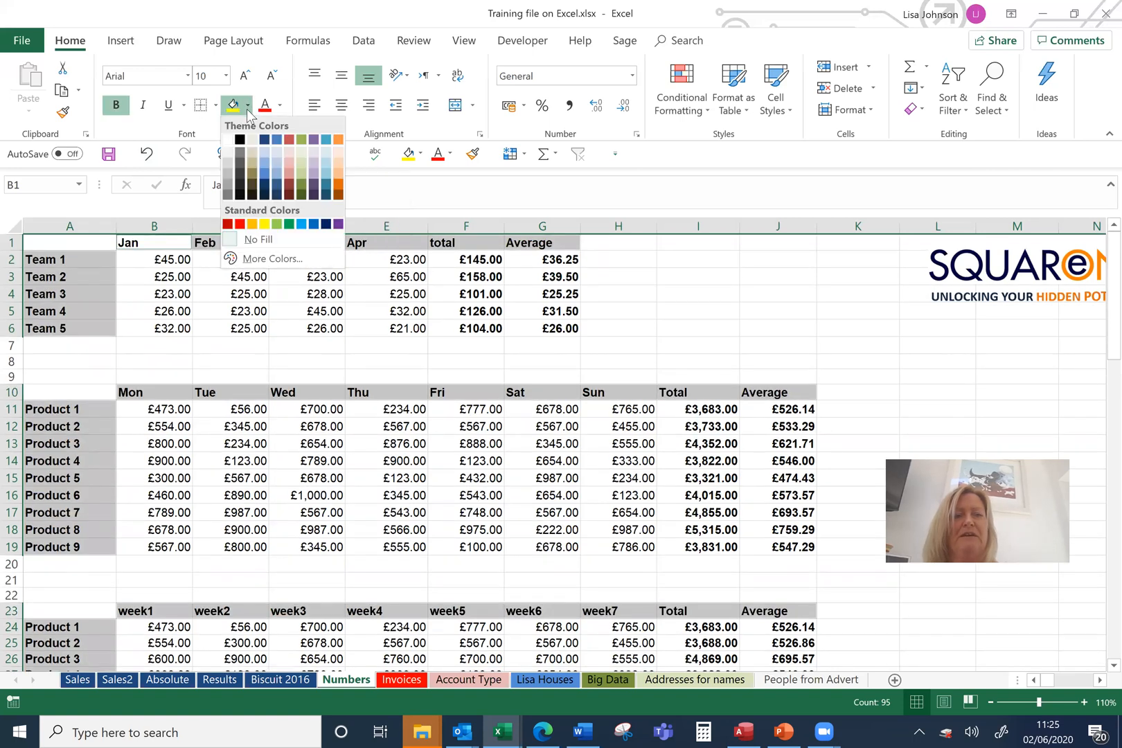
click(266, 141)
click(281, 108)
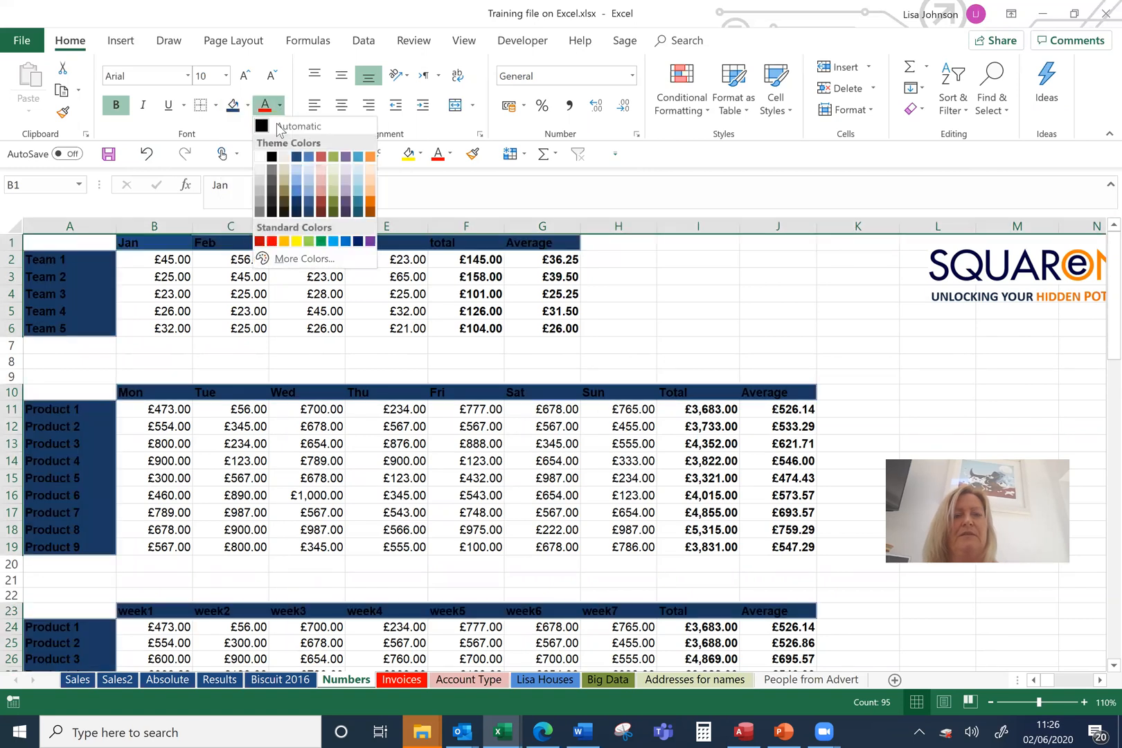
click(261, 158)
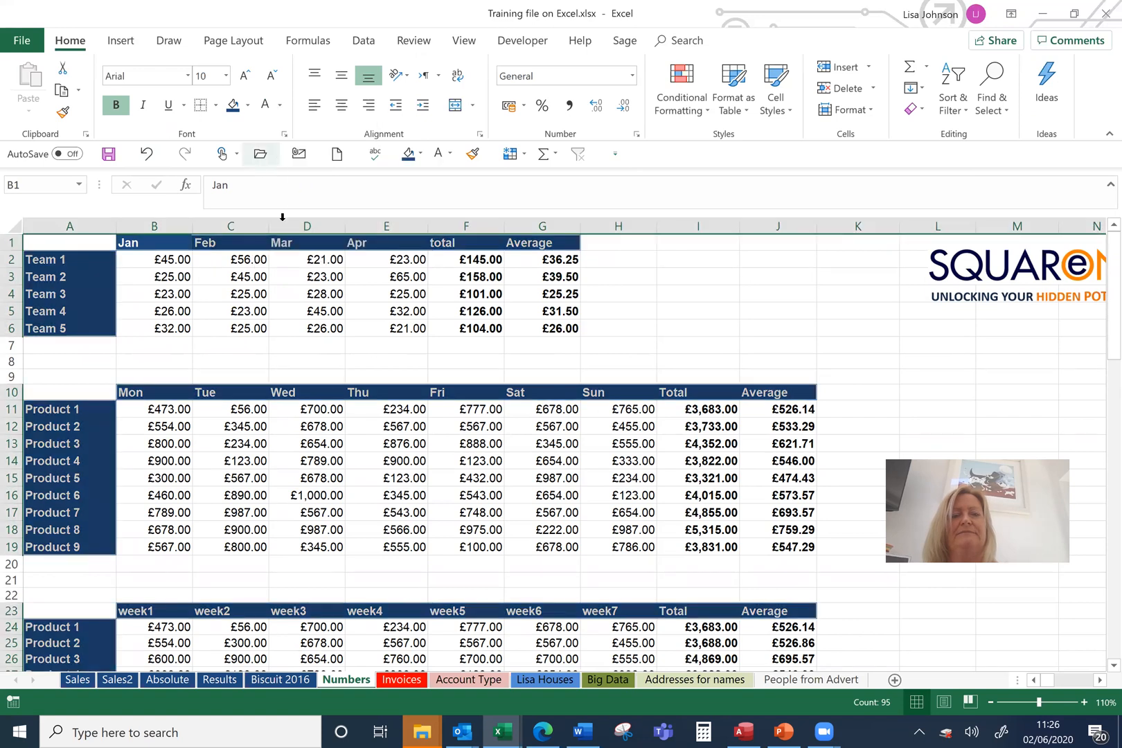
- Review the label and currency formatting across all the tables down the Numbers sheet
click(298, 305)
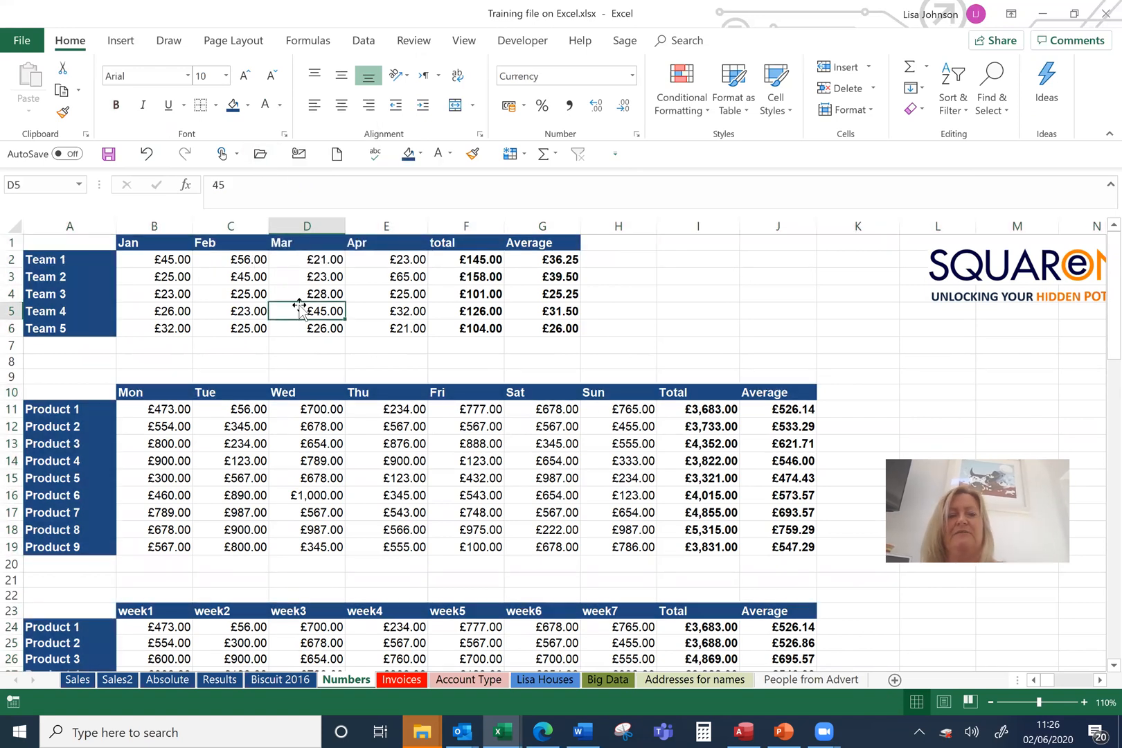
scroll(298, 306, down, 3)
scroll(299, 306, down, 9)
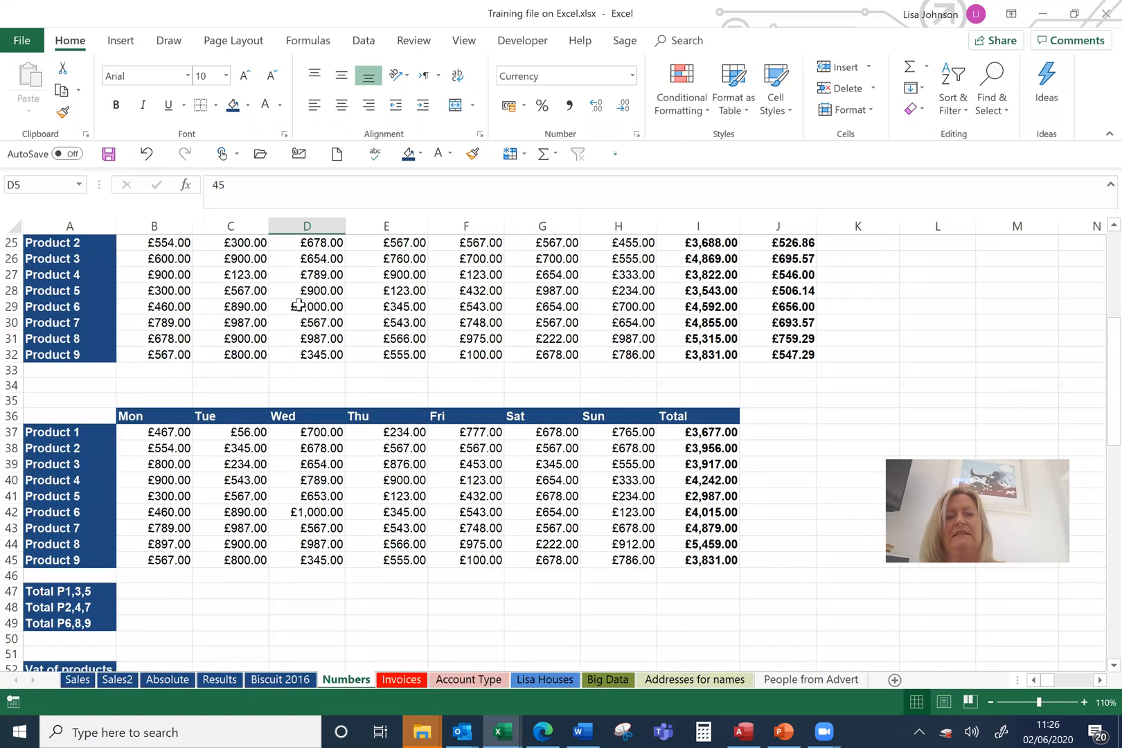
scroll(298, 305, down, 6)
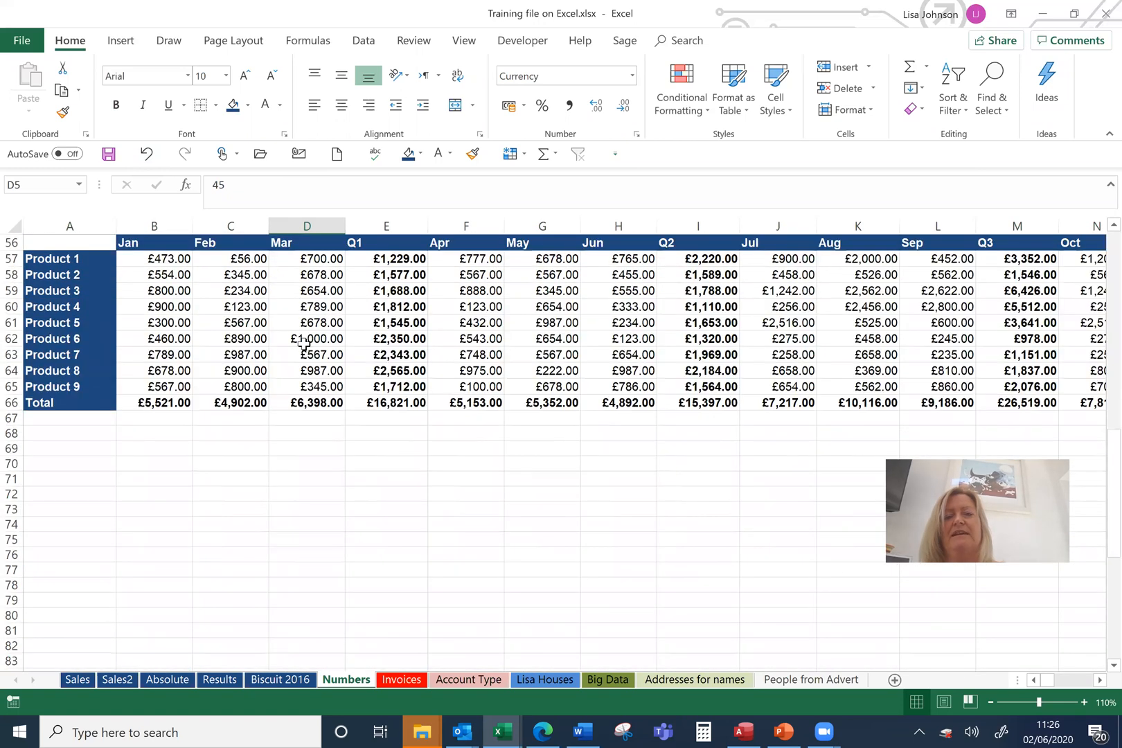
scroll(304, 345, up, 4)
scroll(304, 344, up, 15)
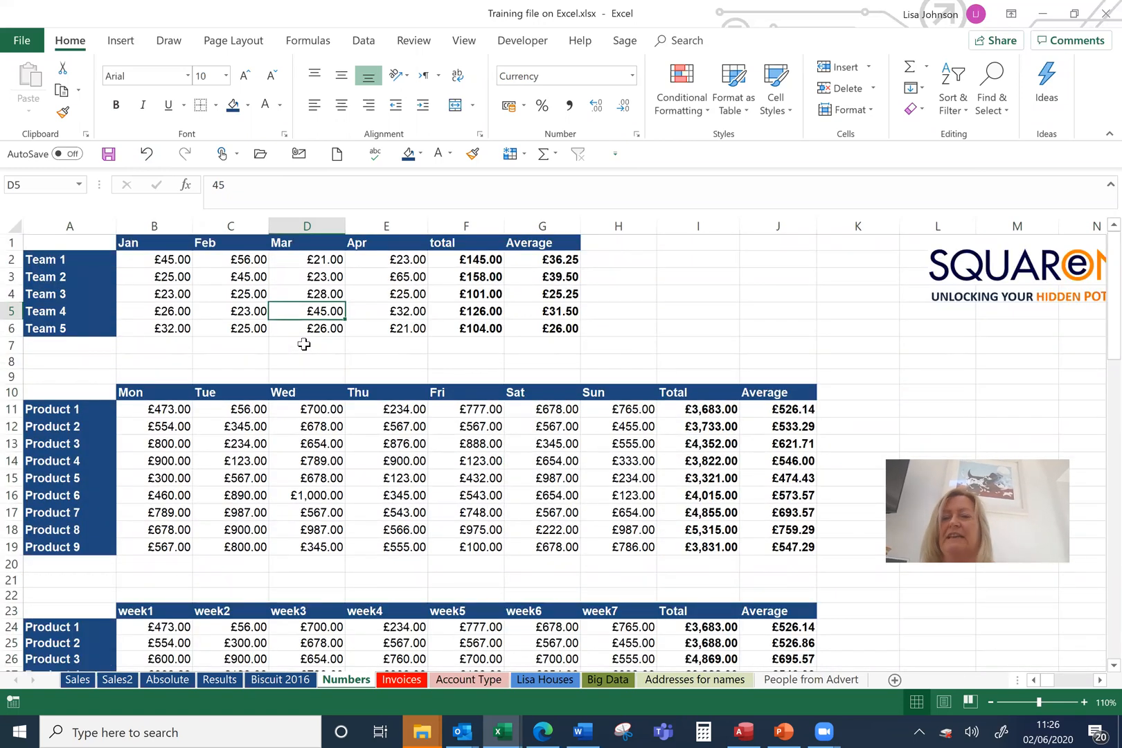